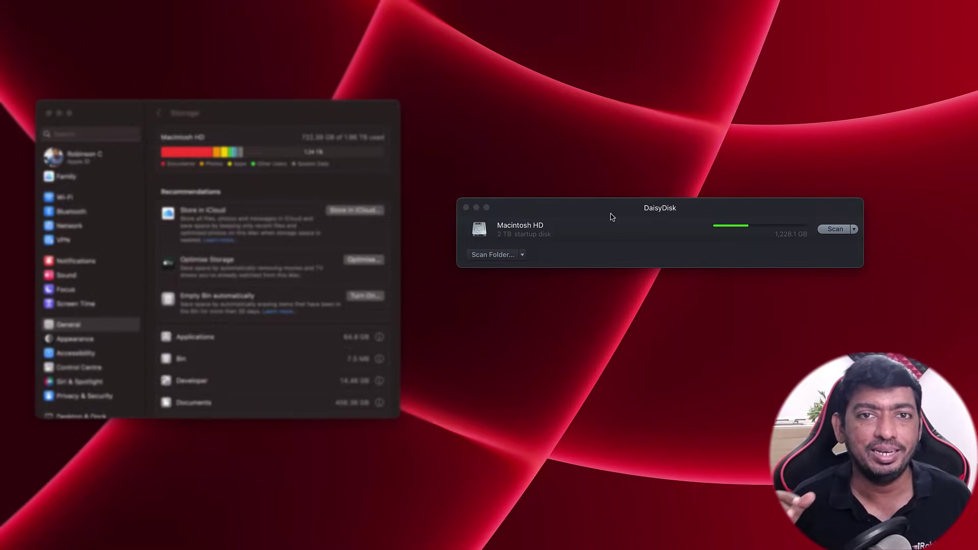
- Raise the DaisyDisk window and bring a Finder window listing Macintosh HD and Network beside it
{"action": "left_click", "coordinate": [606, 211]}
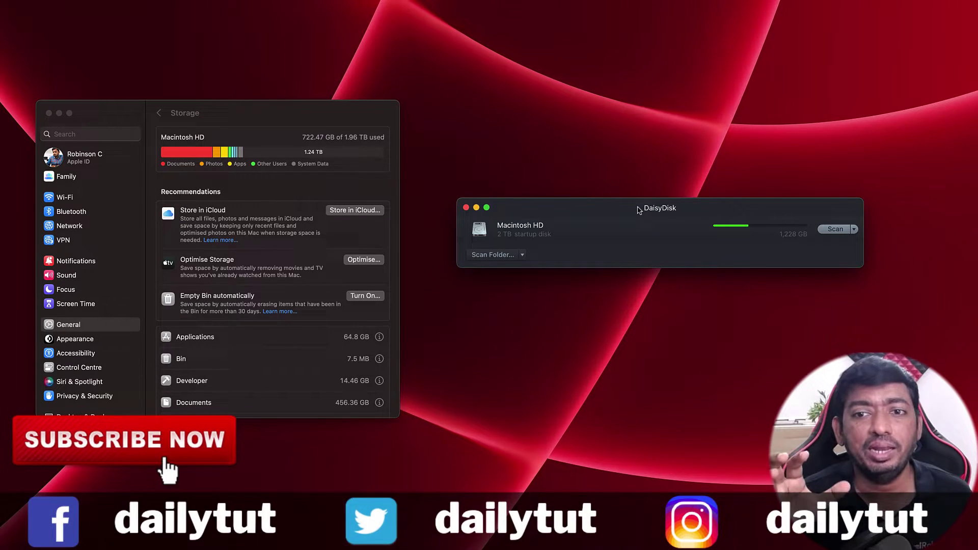
{"action": "left_click_drag", "start_coordinate": [639, 210], "coordinate": [632, 163]}
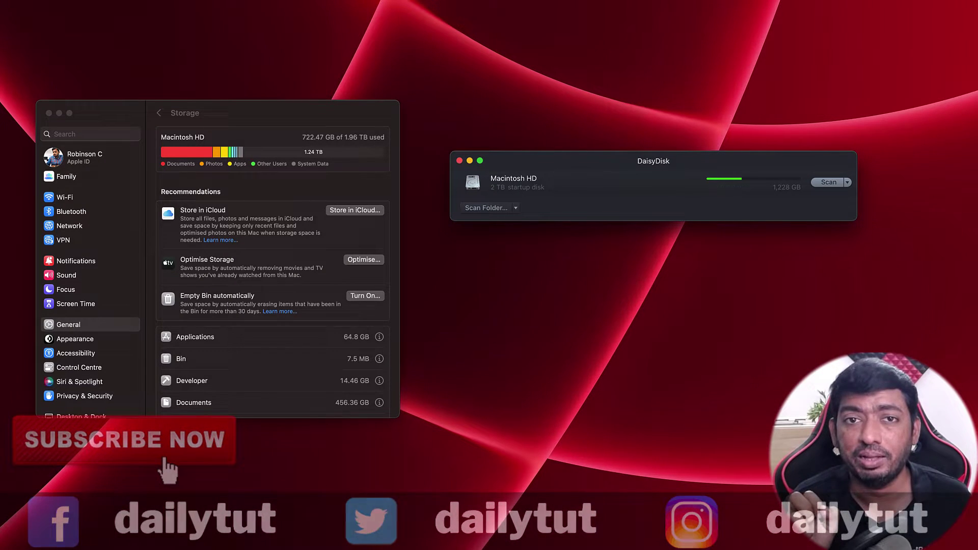
{"action": "left_click_drag", "start_coordinate": [977, 90], "coordinate": [879, 113]}
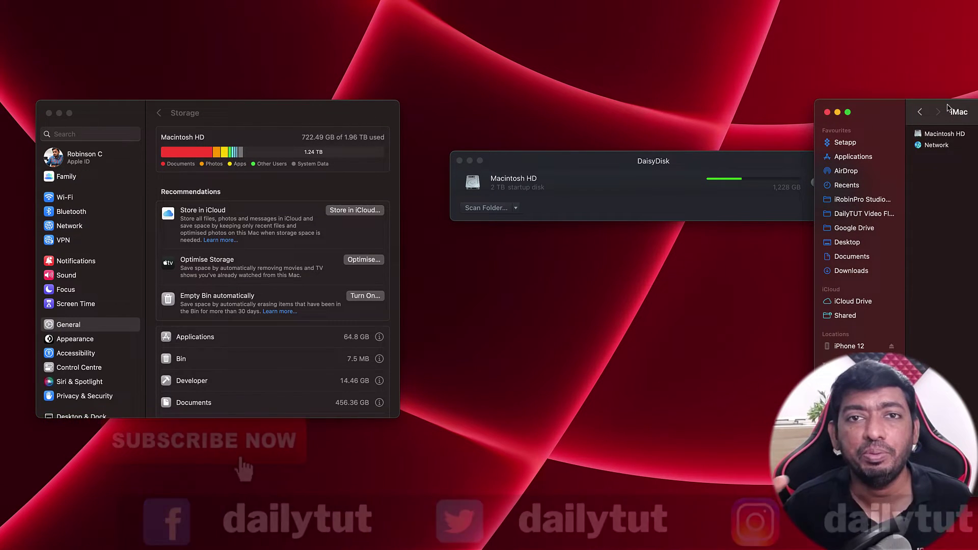
- Abandon dragging Macintosh HD onto DaisyDisk, close the Finder window, and raise DaisyDisk's disk list
{"action": "left_click_drag", "start_coordinate": [956, 120], "coordinate": [920, 132]}
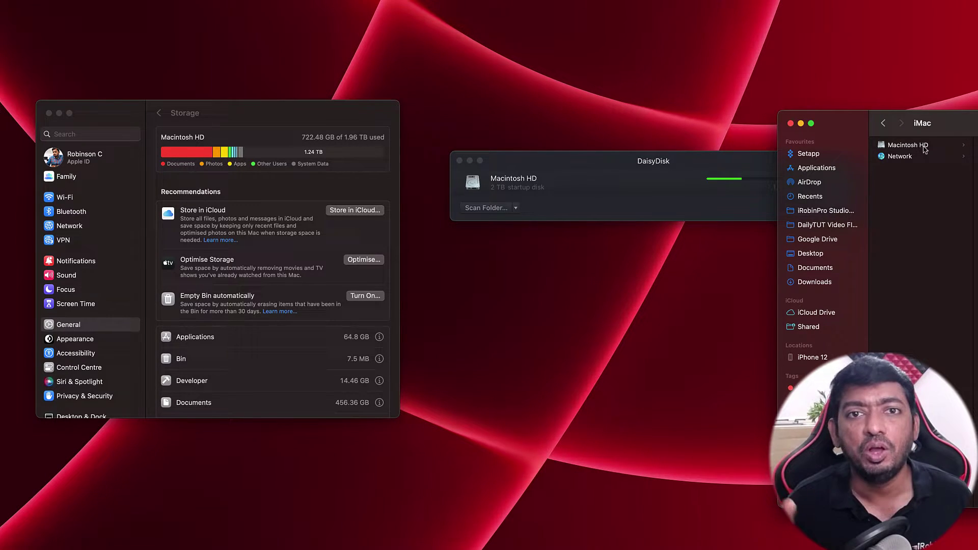
{"action": "left_click_drag", "start_coordinate": [909, 149], "coordinate": [951, 168]}
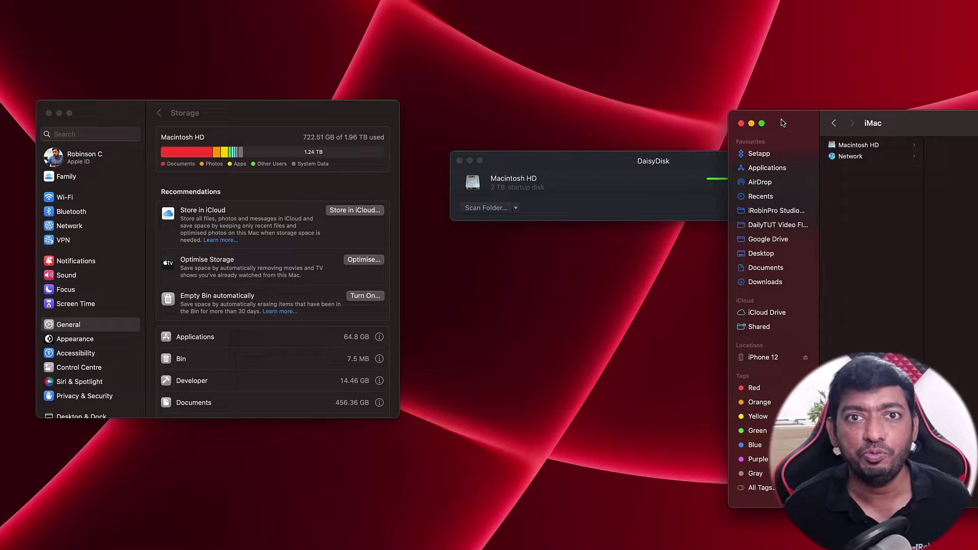
{"action": "key", "text": "super+w"}
{"action": "left_click_drag", "start_coordinate": [604, 162], "coordinate": [603, 125]}
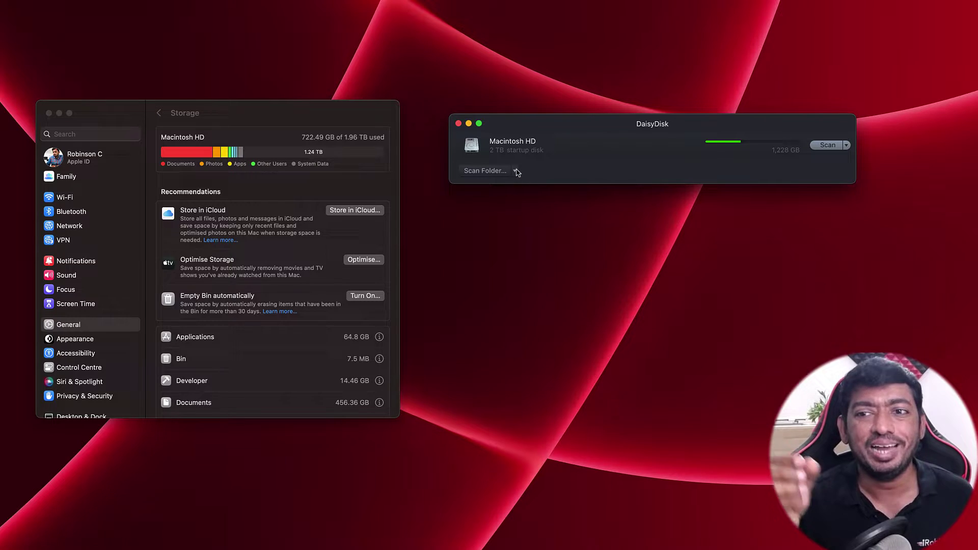
{"action": "left_click", "coordinate": [847, 146]}
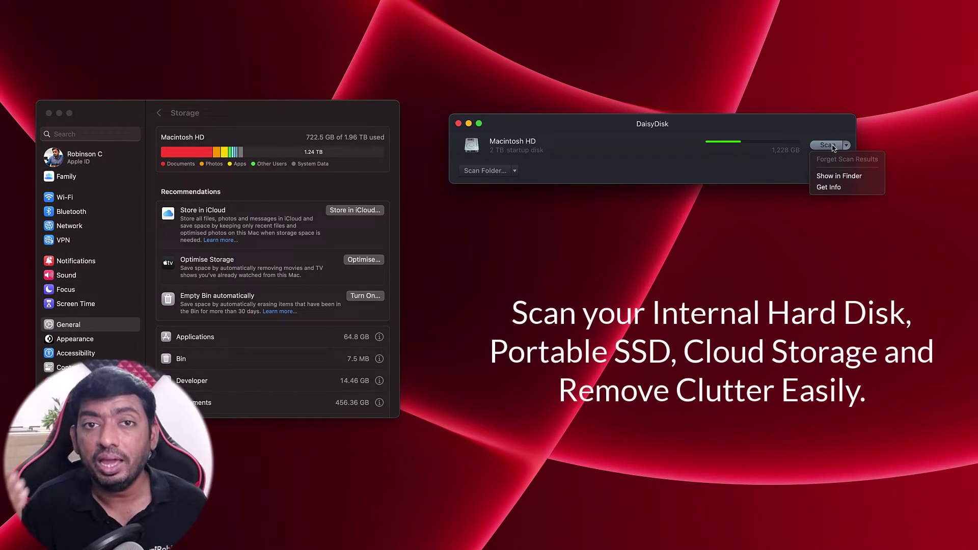
{"action": "left_click", "coordinate": [754, 168]}
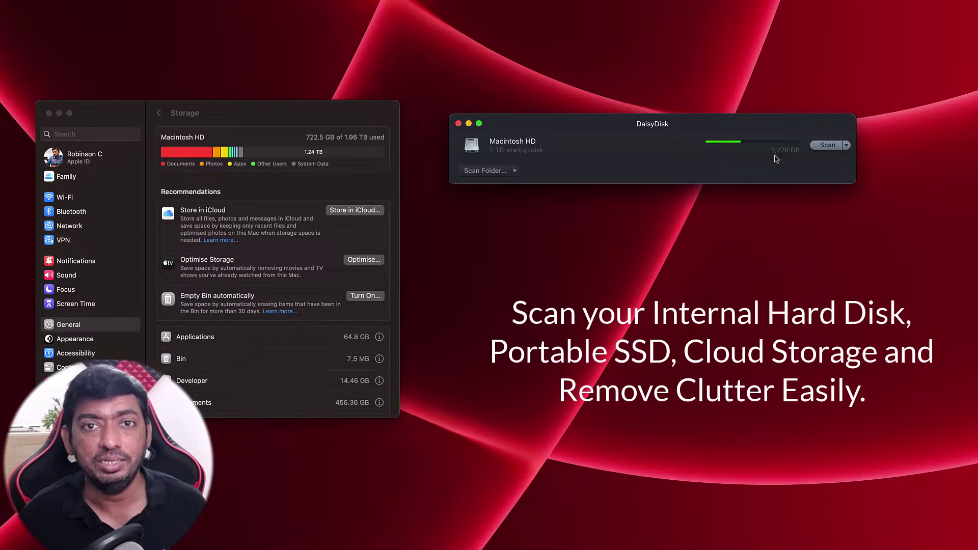
{"action": "left_click", "coordinate": [514, 172]}
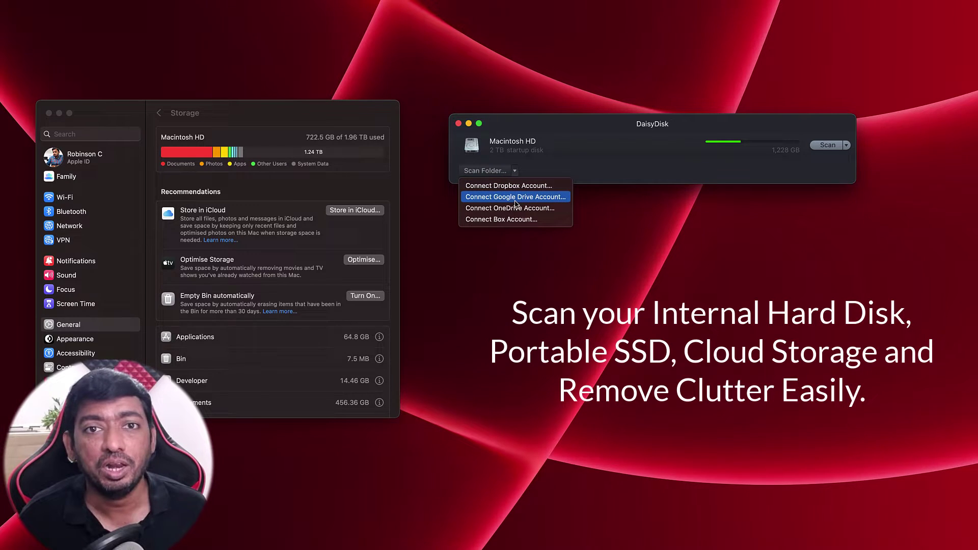
{"action": "left_click", "coordinate": [631, 177]}
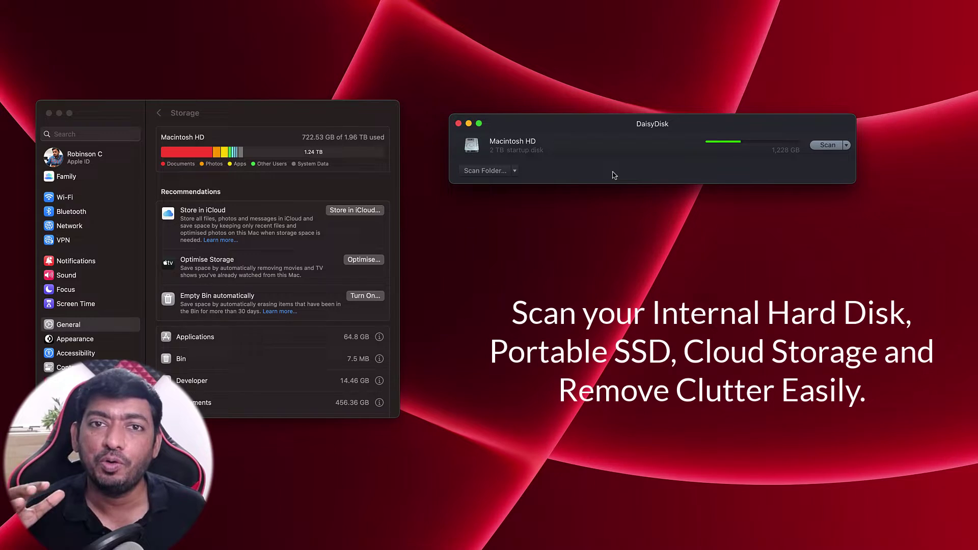
{"action": "left_click", "coordinate": [515, 171]}
{"action": "left_click", "coordinate": [559, 173]}
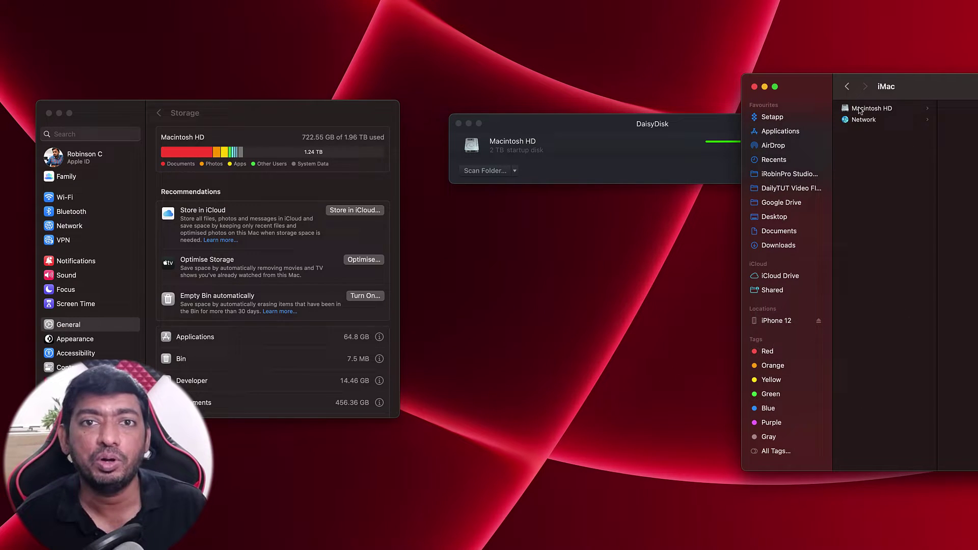
{"action": "left_click_drag", "start_coordinate": [860, 111], "coordinate": [877, 133]}
{"action": "key", "text": "Escape"}
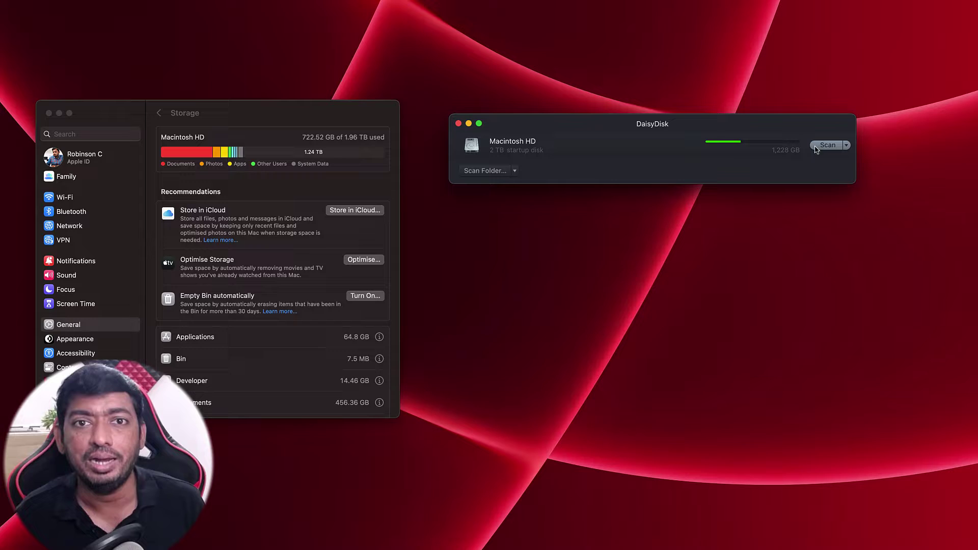
- Scan Macintosh HD, allowing access to photos, Desktop, Documents, Downloads, reminders, calendars and contacts
{"action": "left_click", "coordinate": [820, 146]}
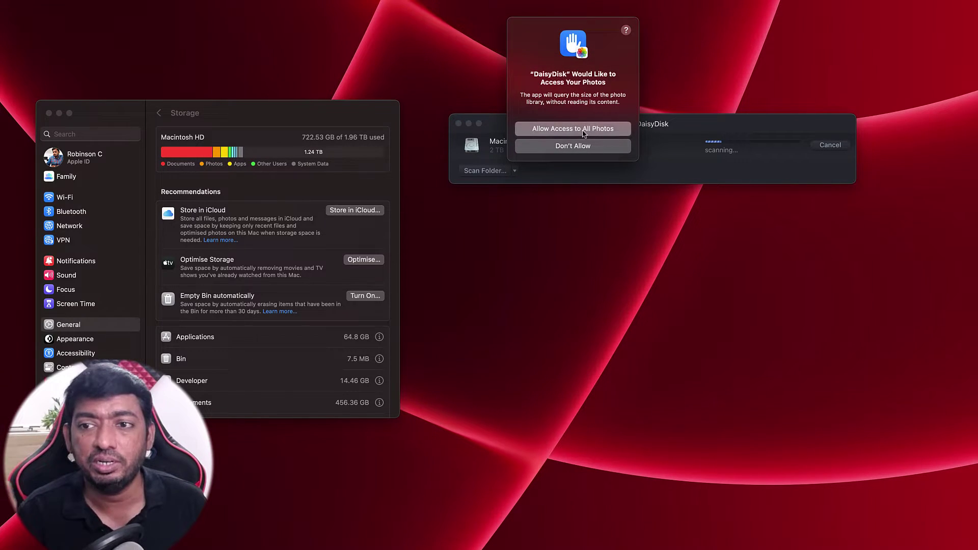
{"action": "left_click", "coordinate": [584, 132]}
{"action": "left_click", "coordinate": [596, 108]}
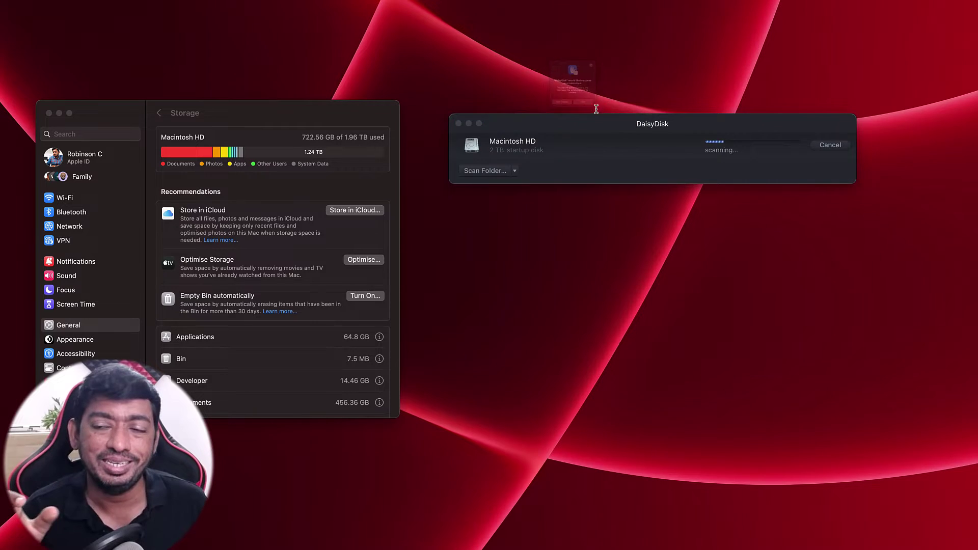
{"action": "left_click", "coordinate": [599, 136]}
{"action": "left_click", "coordinate": [602, 108]}
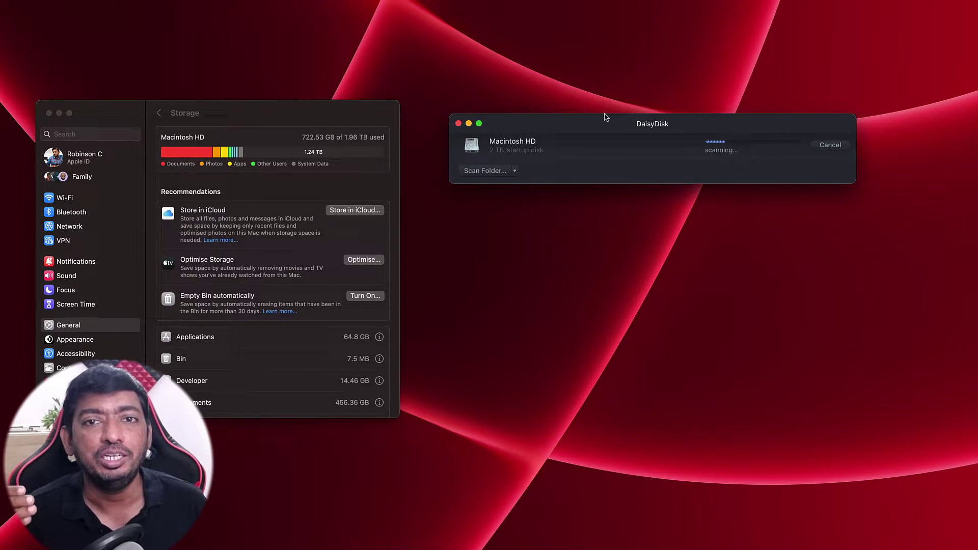
{"action": "left_click", "coordinate": [599, 129]}
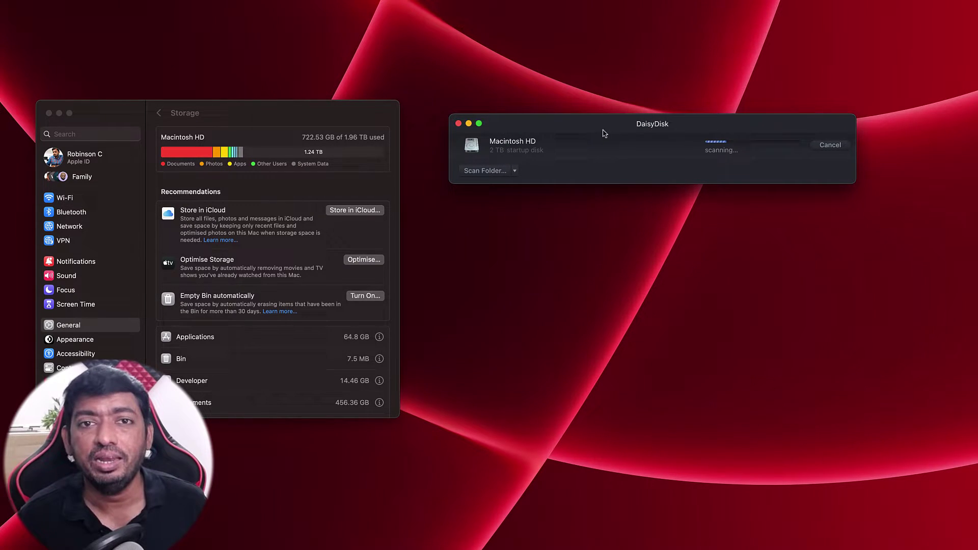
{"action": "left_click_drag", "start_coordinate": [616, 116], "coordinate": [595, 117]}
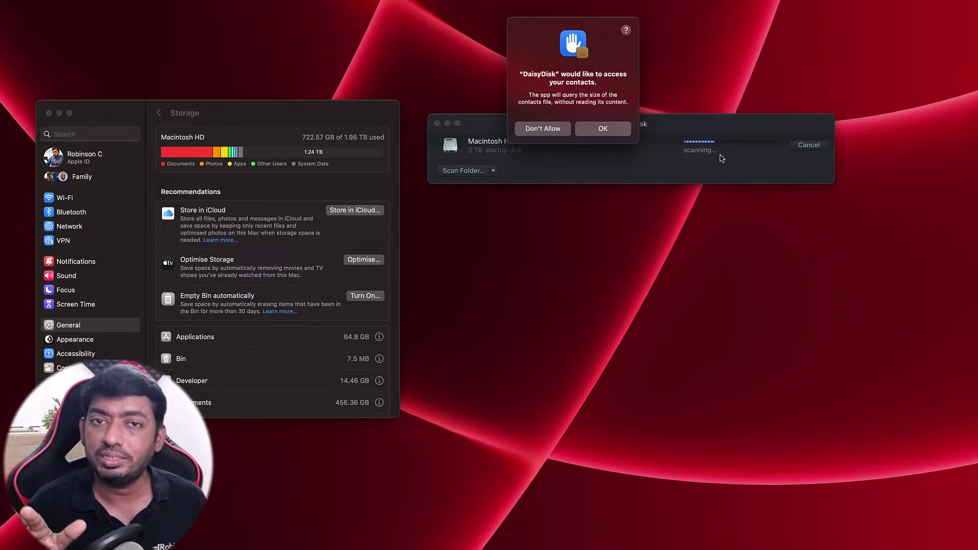
{"action": "left_click", "coordinate": [589, 133]}
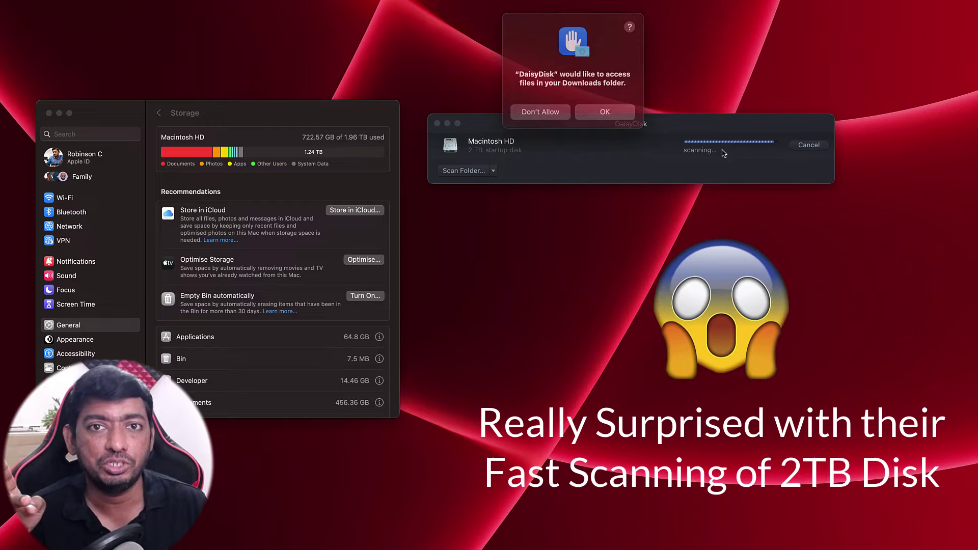
{"action": "left_click", "coordinate": [601, 112]}
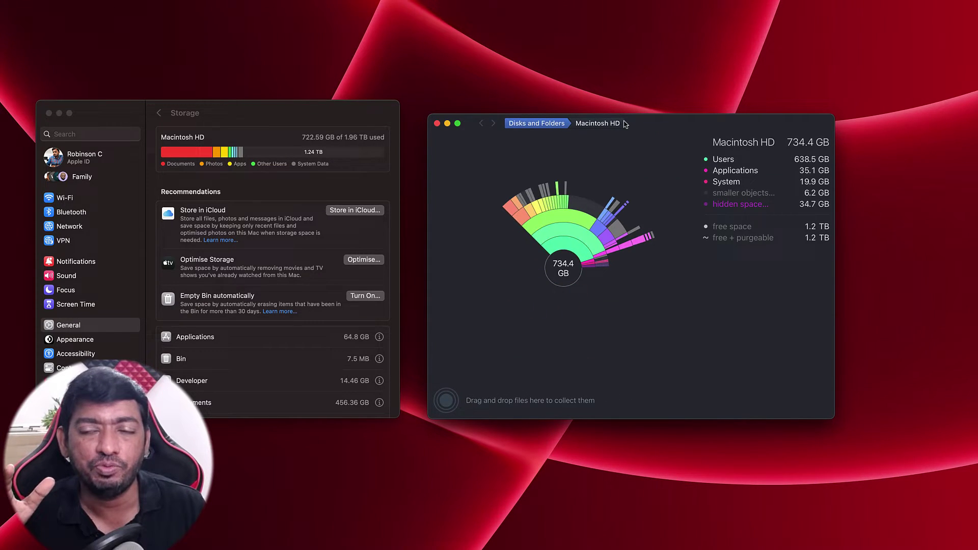
- Place the 734.4 GB DaisyDisk map beside Storage settings showing 722.64 GB of 1.96 TB used
{"action": "left_click_drag", "start_coordinate": [643, 124], "coordinate": [640, 102]}
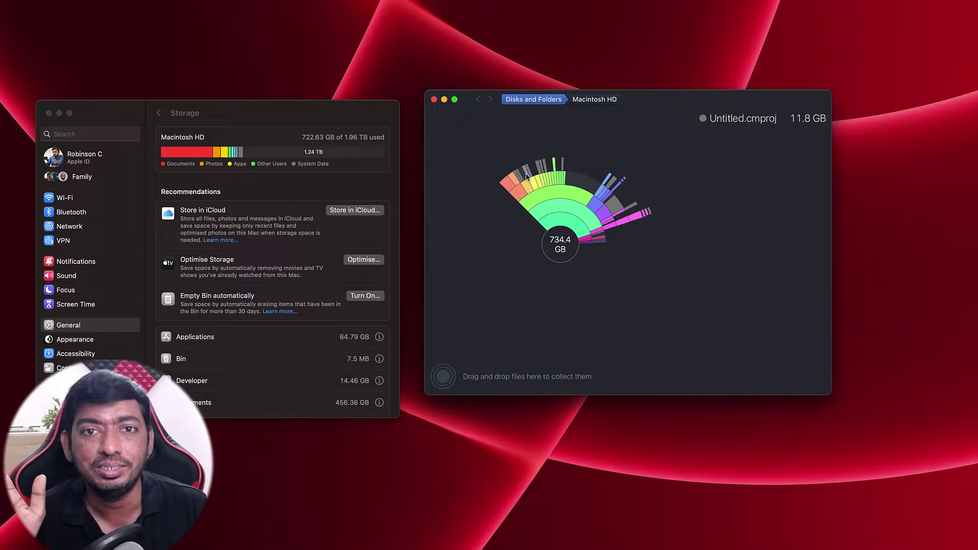
{"action": "left_click", "coordinate": [244, 113]}
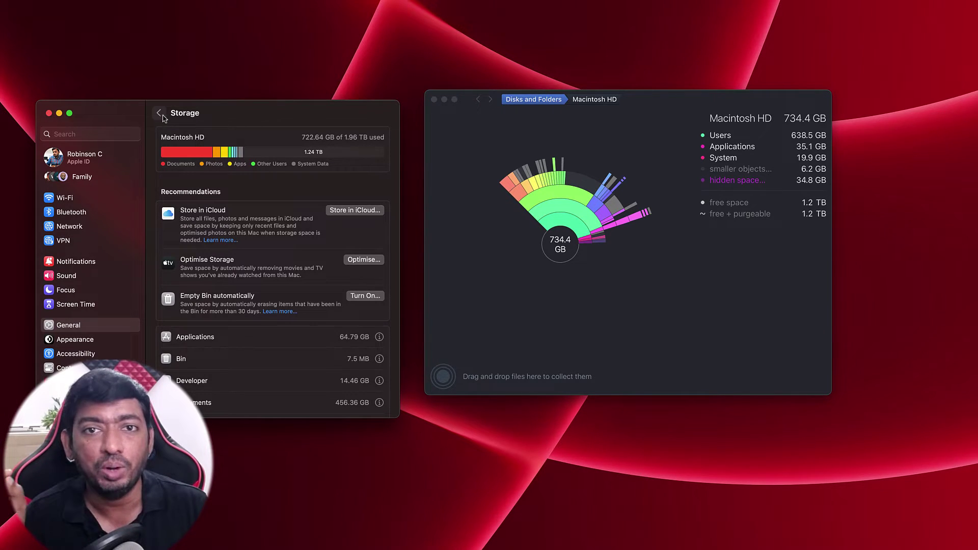
{"action": "mouse_move", "coordinate": [188, 155]}
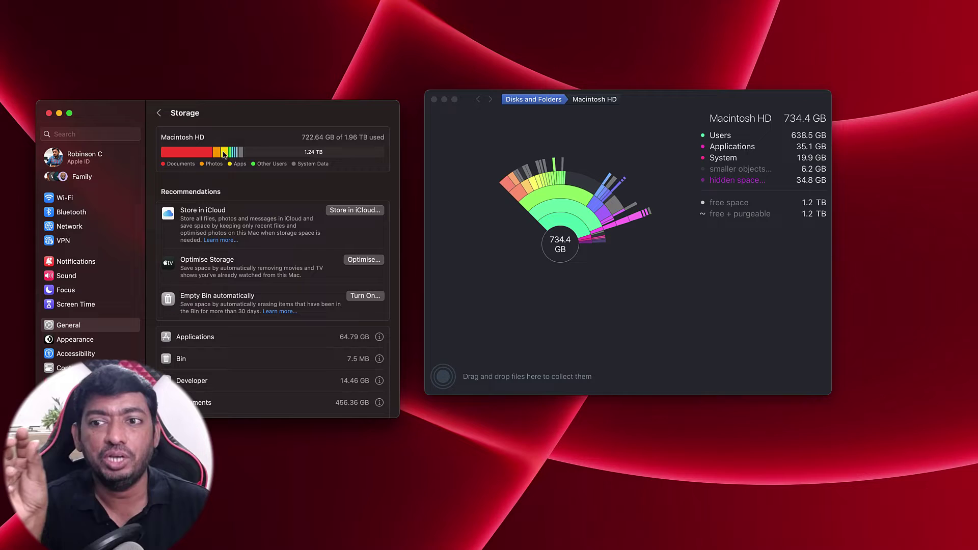
{"action": "mouse_move", "coordinate": [241, 155]}
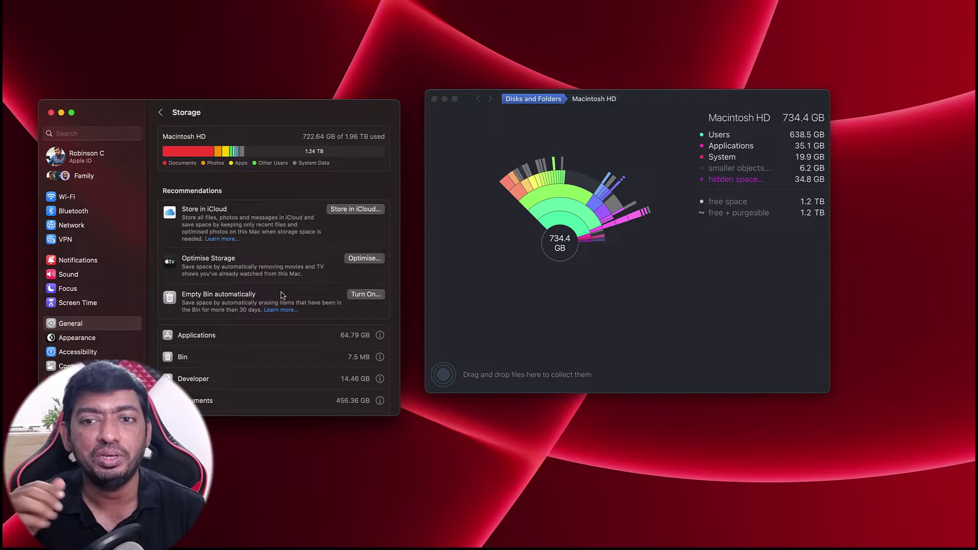
{"action": "scroll", "coordinate": [283, 296], "scroll_direction": "down", "scroll_amount": 10}
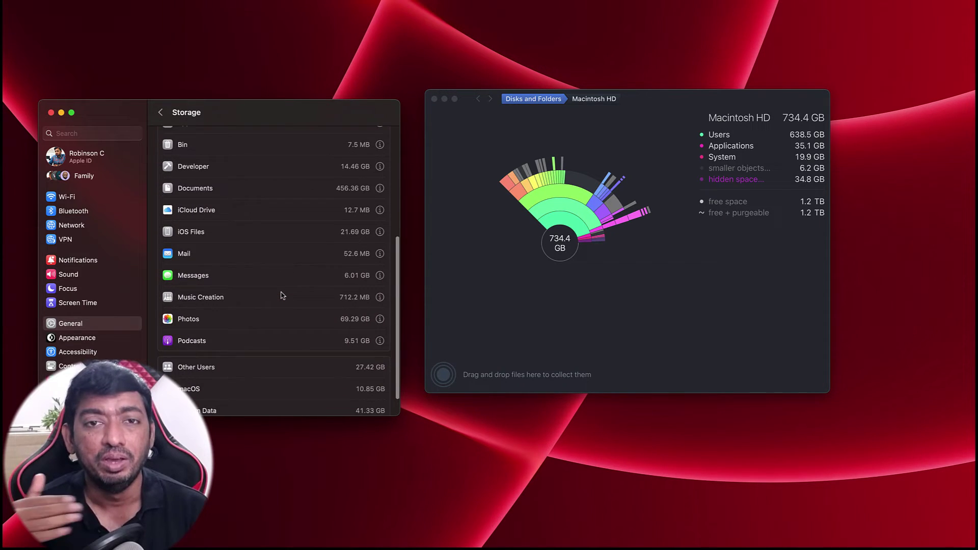
{"action": "scroll", "coordinate": [283, 295], "scroll_direction": "down", "scroll_amount": 3}
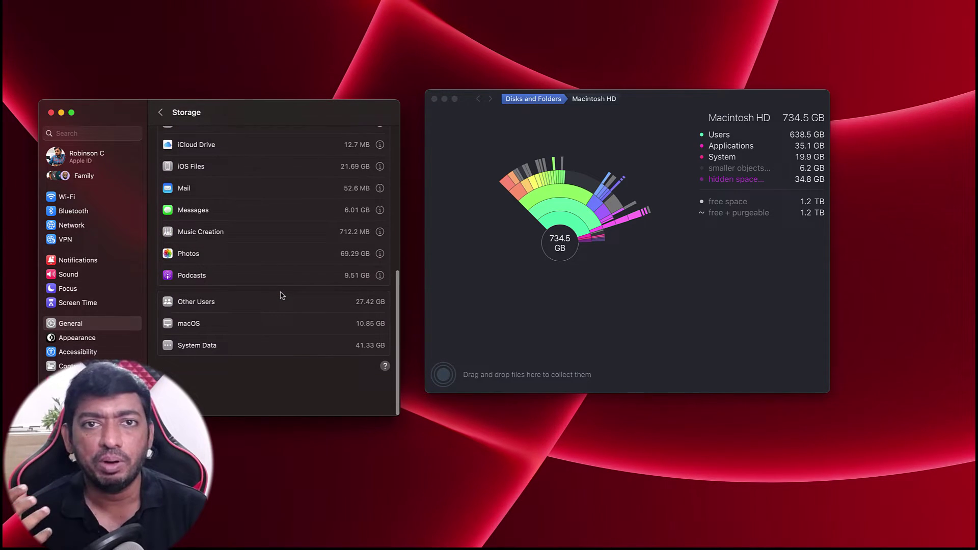
{"action": "scroll", "coordinate": [270, 356], "scroll_direction": "up", "scroll_amount": 10}
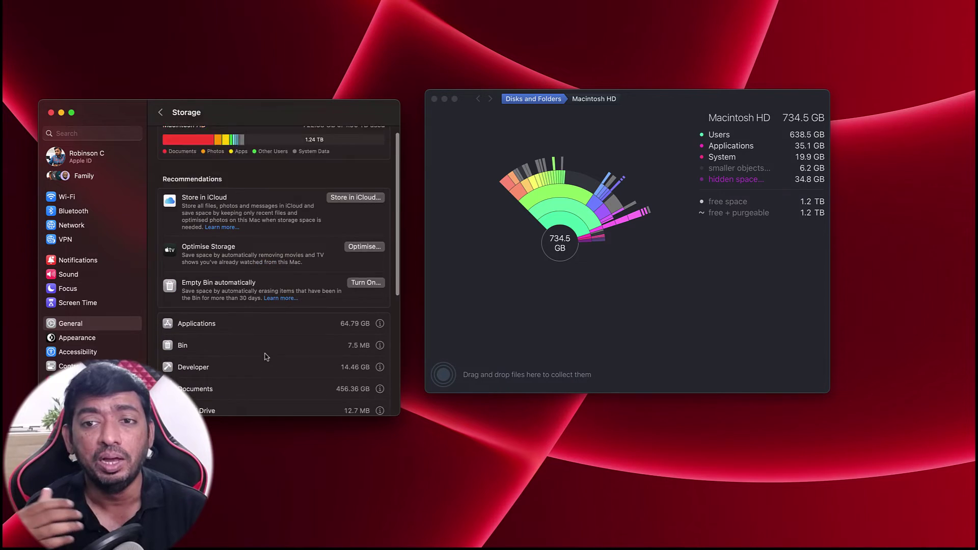
{"action": "left_click_drag", "start_coordinate": [661, 102], "coordinate": [652, 107]}
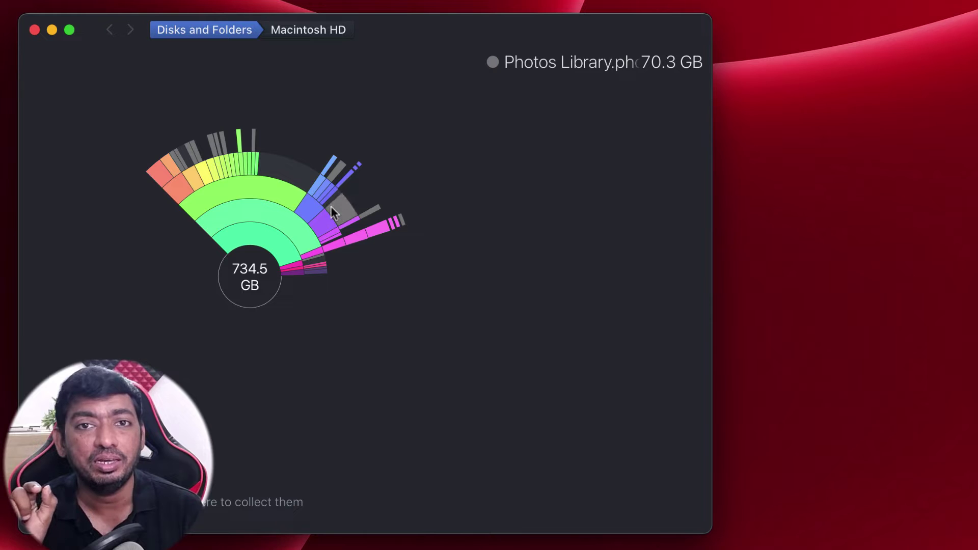
{"action": "right_click", "coordinate": [376, 212]}
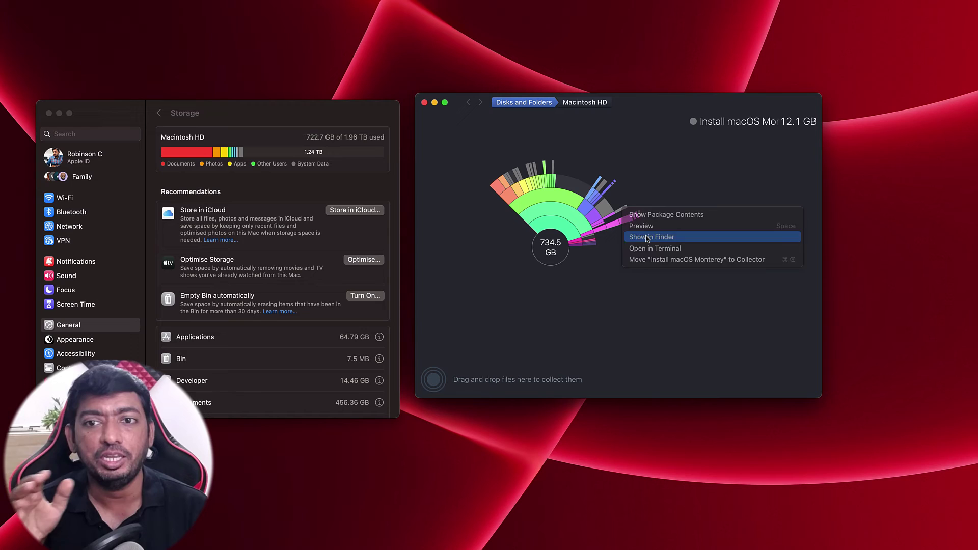
{"action": "left_click", "coordinate": [647, 237]}
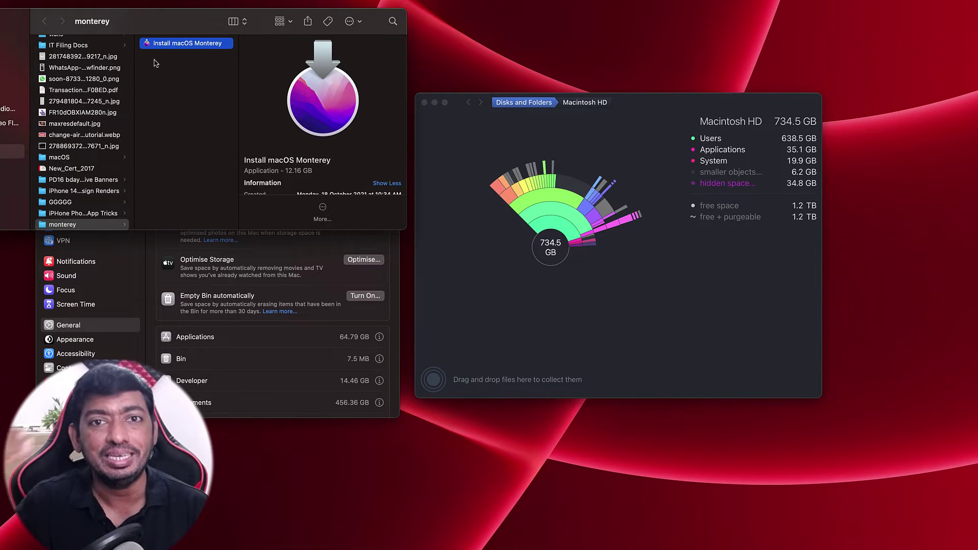
{"action": "left_click_drag", "start_coordinate": [176, 21], "coordinate": [231, 80]}
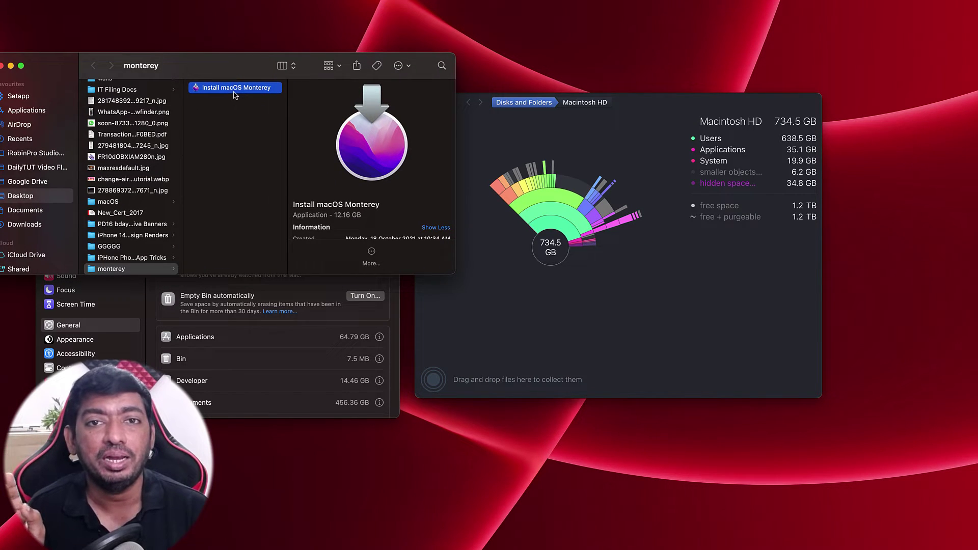
{"action": "key", "text": "super+w"}
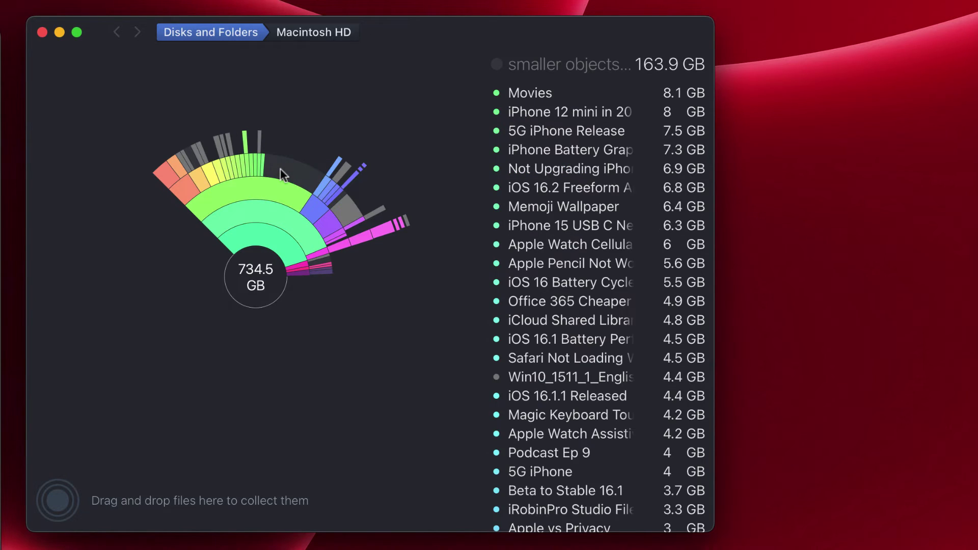
- Go from Documents up to Users and collect the 12.4 GB iOS 16 Battery Saving Tips folder
{"action": "right_click", "coordinate": [280, 168]}
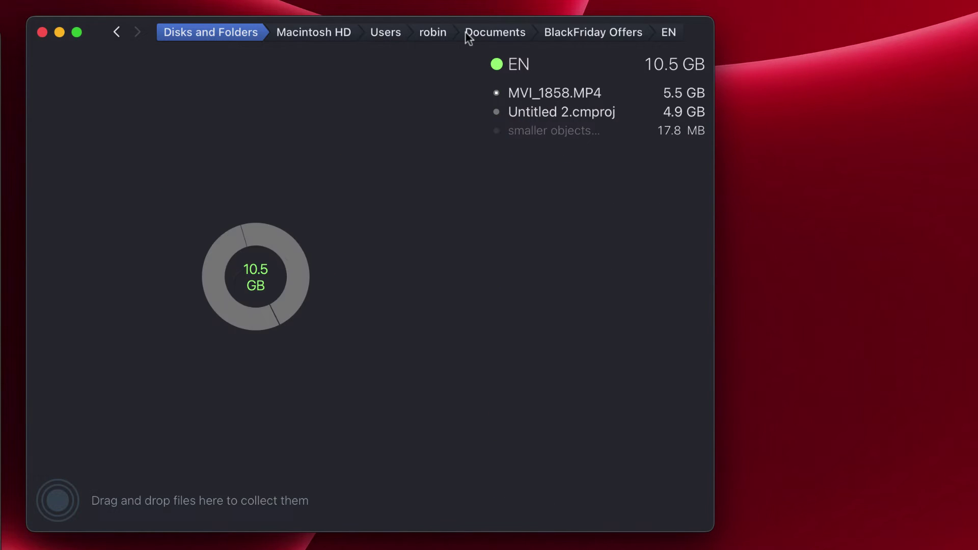
{"action": "left_click", "coordinate": [469, 34]}
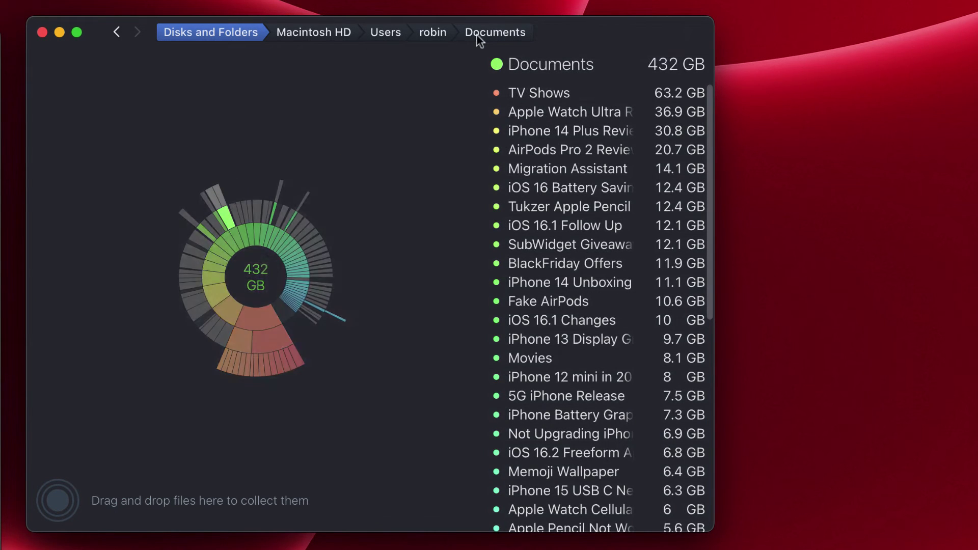
{"action": "left_click", "coordinate": [392, 32]}
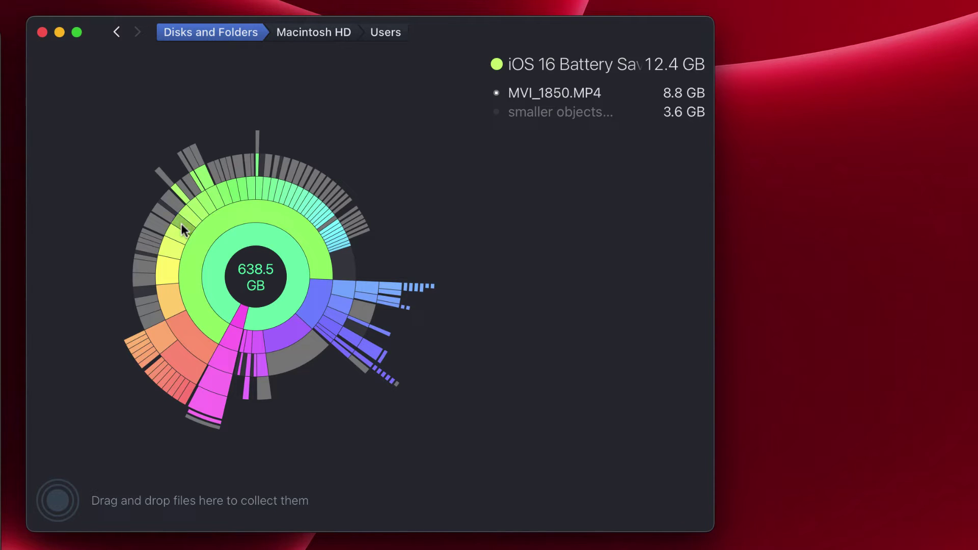
{"action": "left_click_drag", "start_coordinate": [184, 223], "coordinate": [148, 510]}
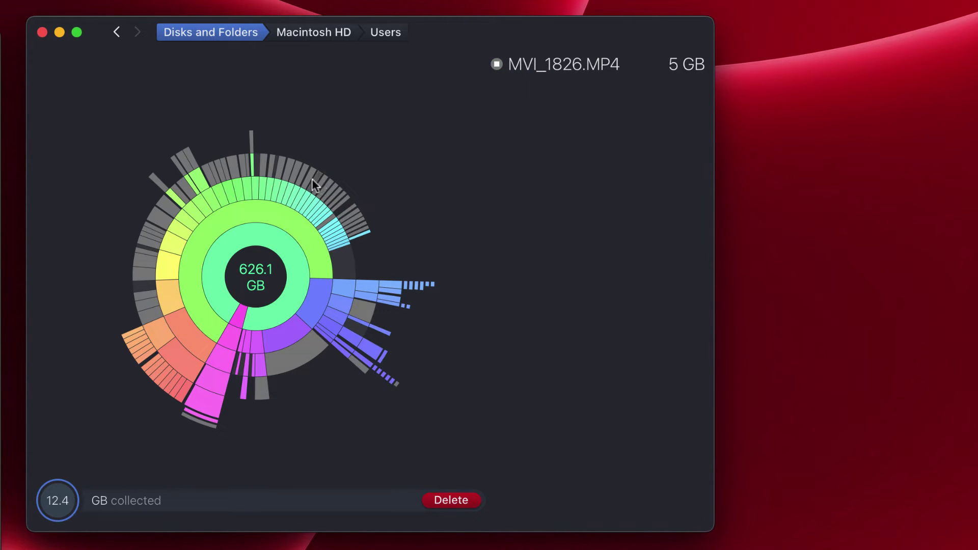
- Collect MVI_1826, MVI_1813, MVI_1740 and MVI_1790.MP4, bringing the collector to 45.5 GB
{"action": "left_click_drag", "start_coordinate": [317, 179], "coordinate": [149, 502]}
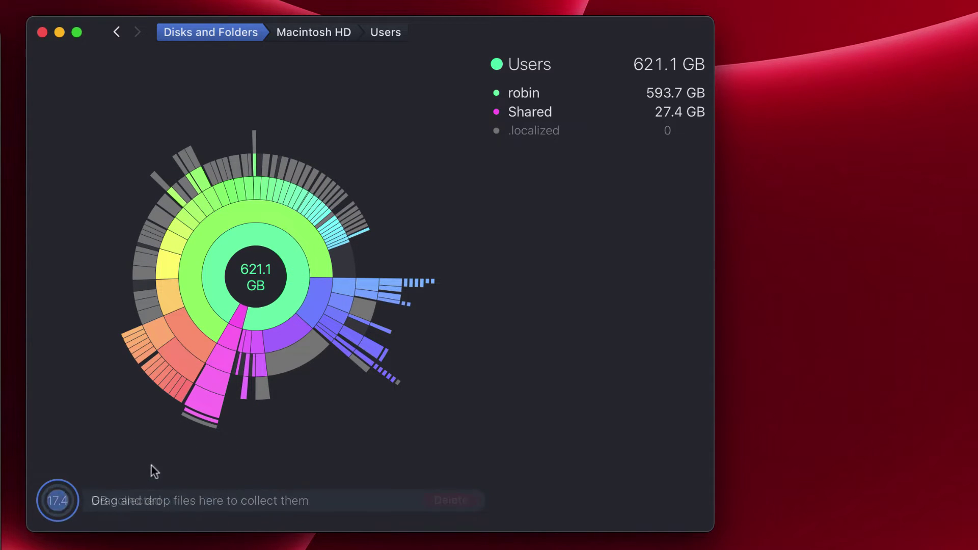
{"action": "right_click", "coordinate": [294, 171]}
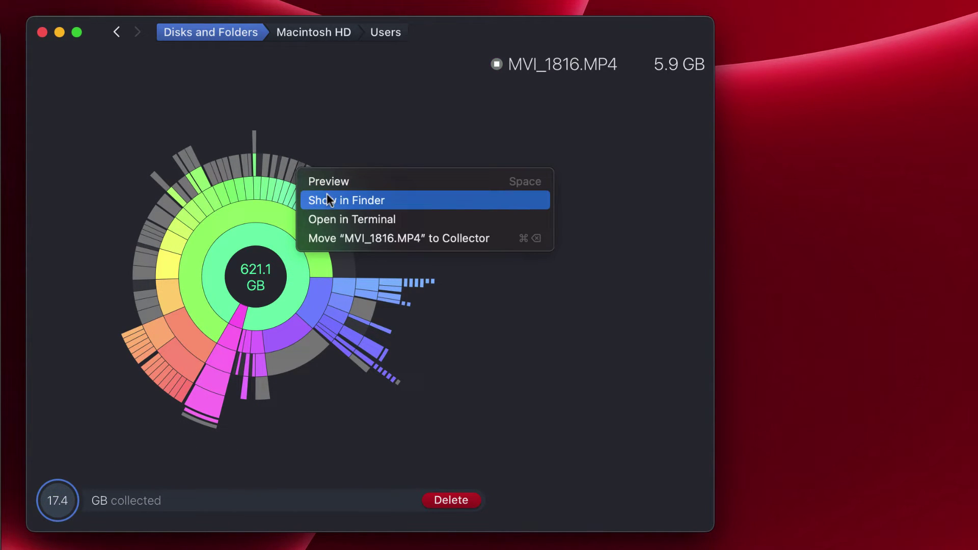
{"action": "left_click", "coordinate": [329, 146]}
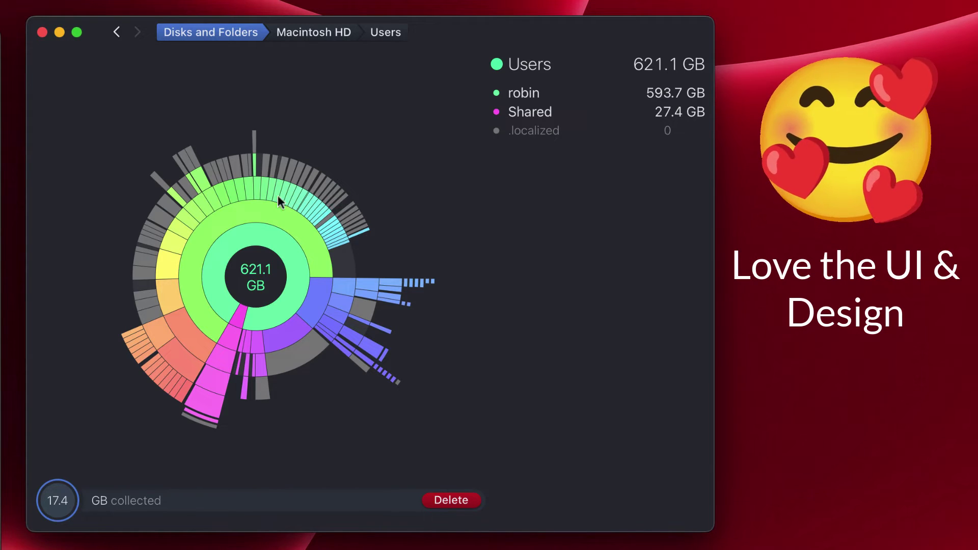
{"action": "left_click_drag", "start_coordinate": [234, 165], "coordinate": [154, 500]}
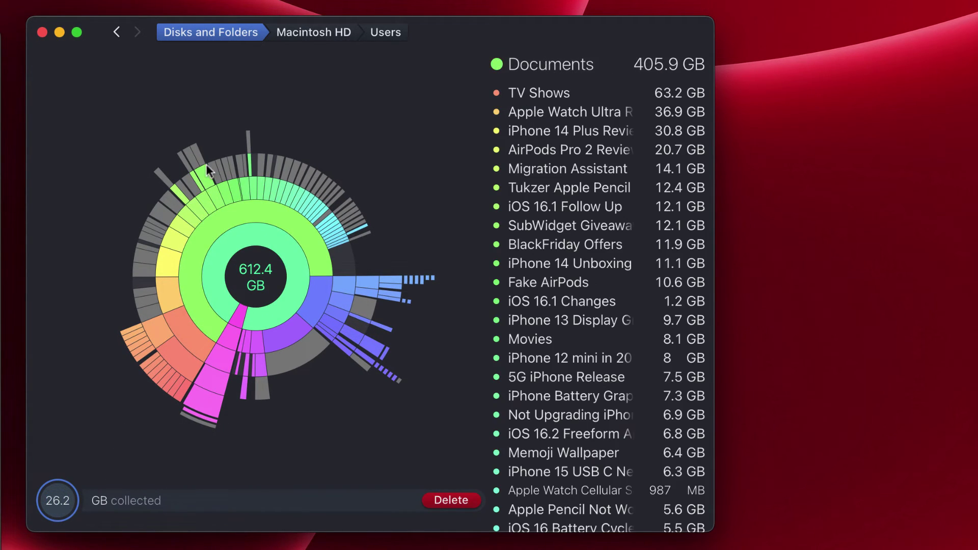
{"action": "left_click_drag", "start_coordinate": [214, 172], "coordinate": [175, 503]}
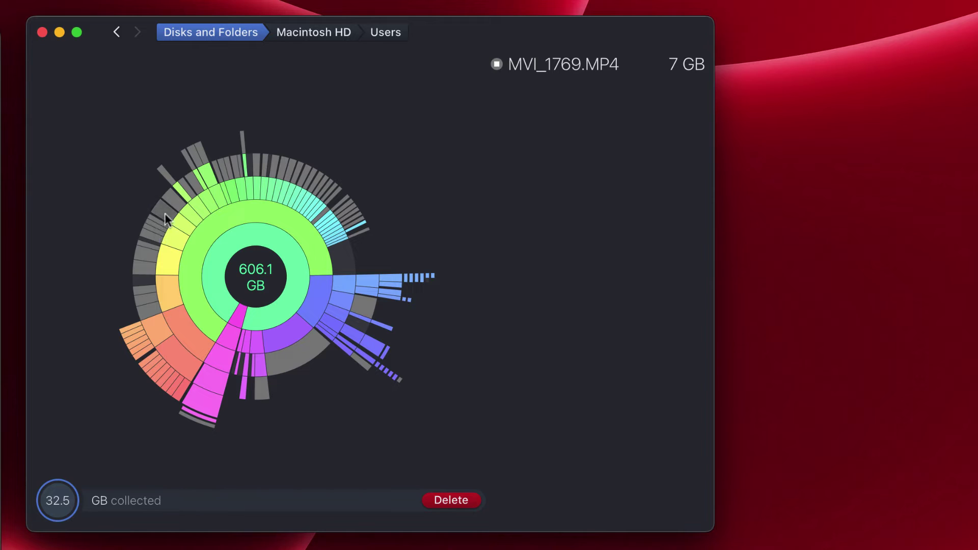
{"action": "left_click_drag", "start_coordinate": [168, 212], "coordinate": [139, 515]}
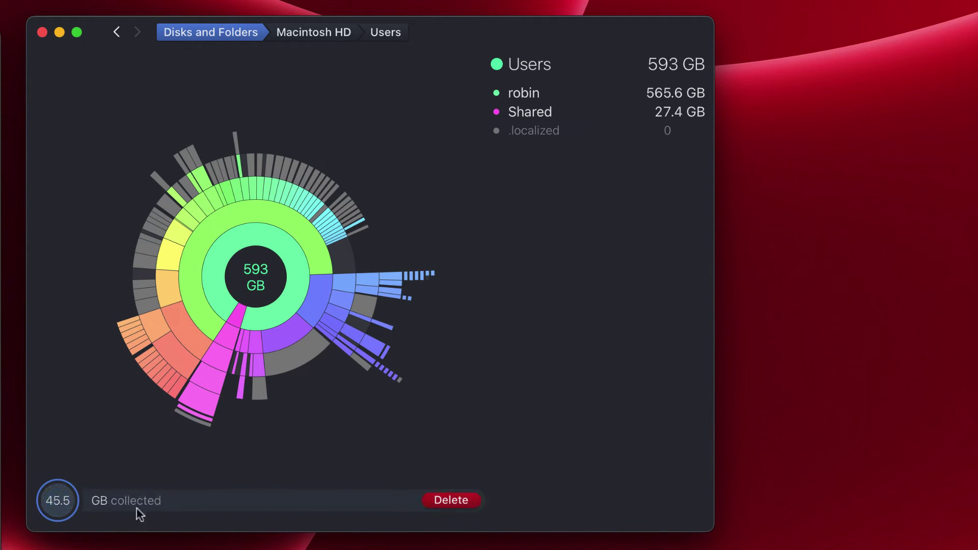
{"action": "mouse_move", "coordinate": [114, 503]}
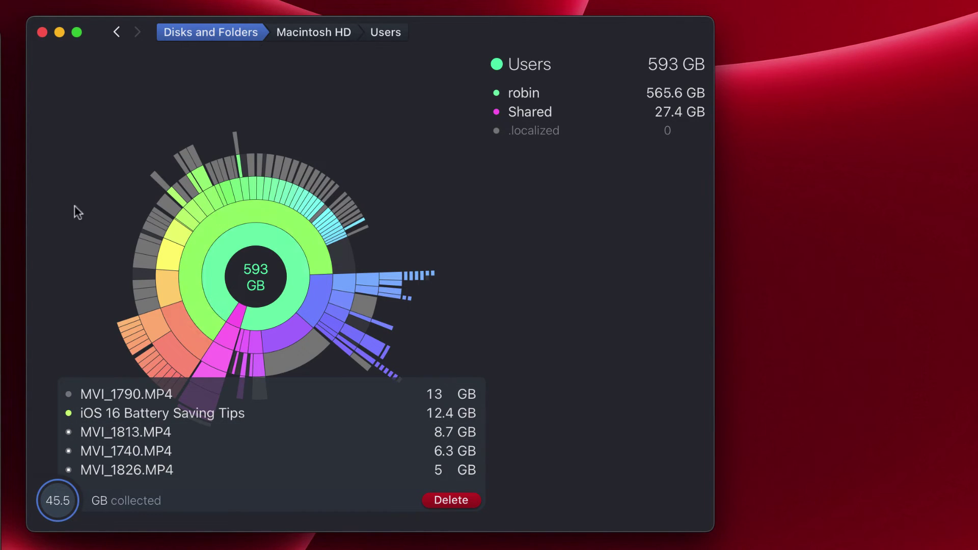
{"action": "left_click", "coordinate": [117, 33]}
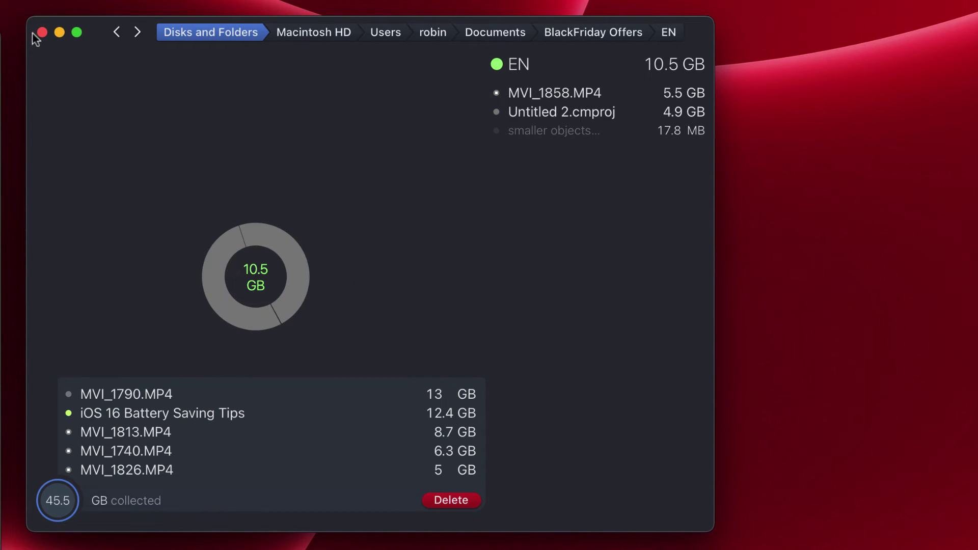
{"action": "left_click", "coordinate": [316, 32]}
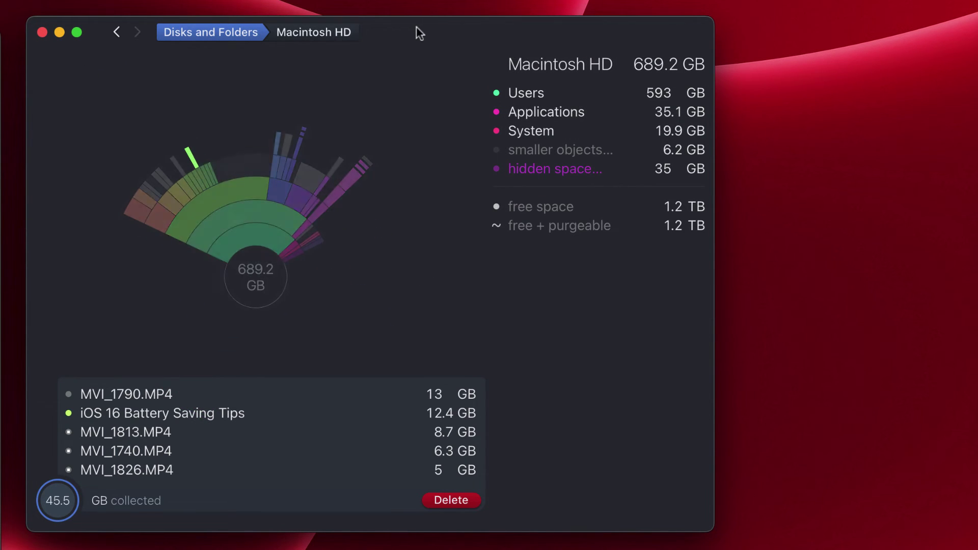
{"action": "left_click", "coordinate": [236, 33]}
{"action": "double_click", "coordinate": [241, 78]}
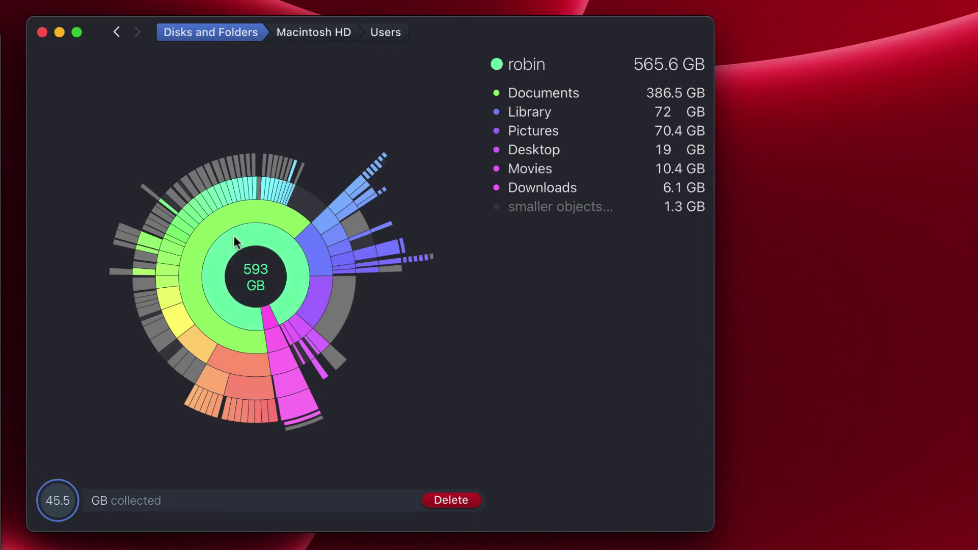